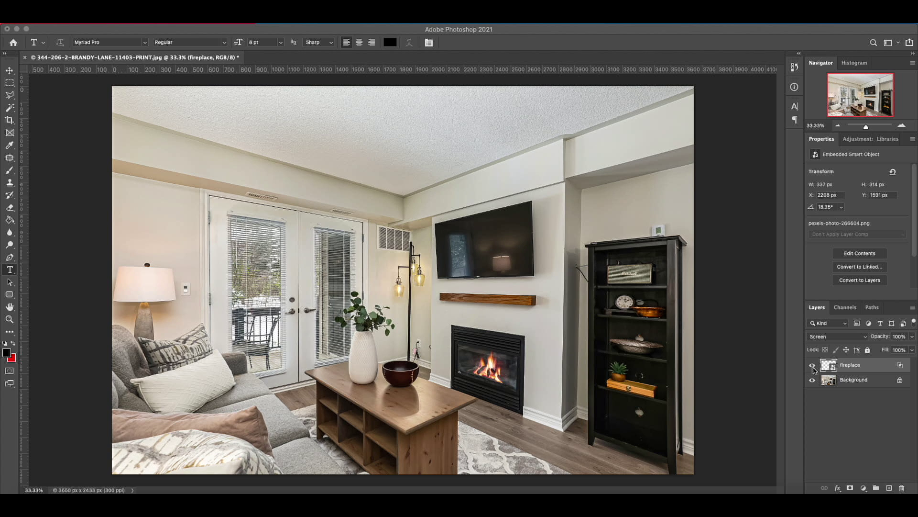
Compare the room with and without the fire layer, then delete the fire layer
left_click(812, 367)
left_click(813, 366)
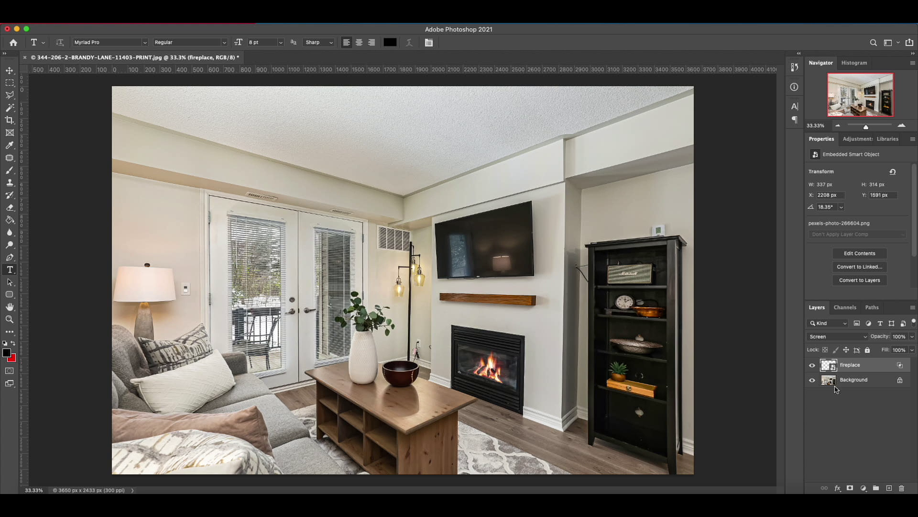
left_click(812, 365)
left_click(812, 365)
left_click_drag(863, 367, 902, 487)
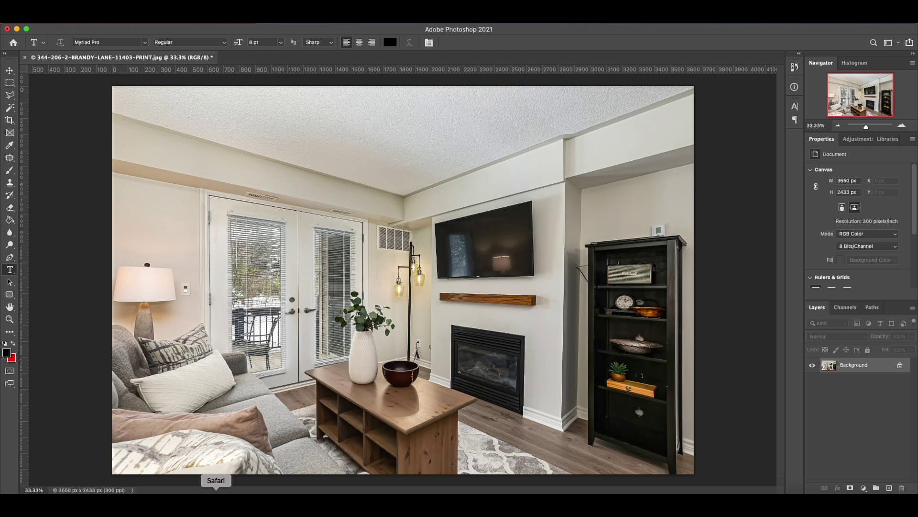
Return to the Pexels 'fireplace' search results in Safari and check the search field
left_click(216, 500)
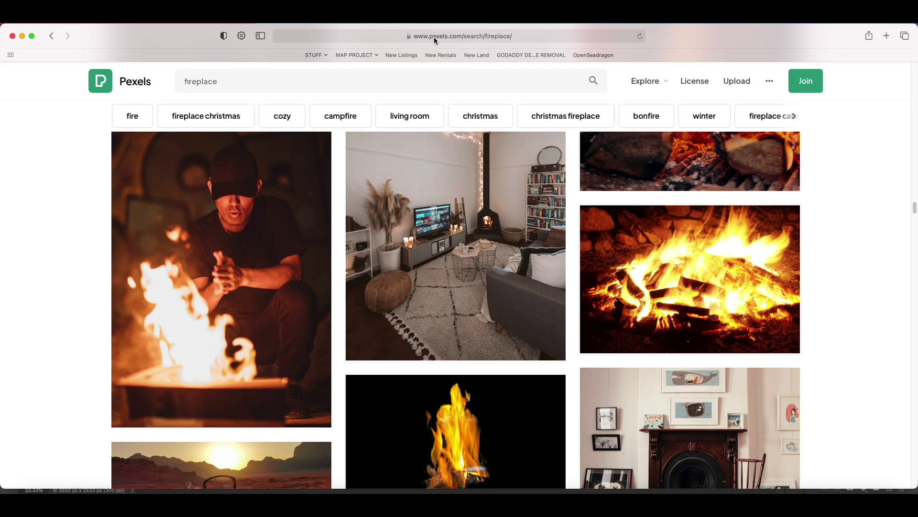
scroll(476, 158, "down", 15)
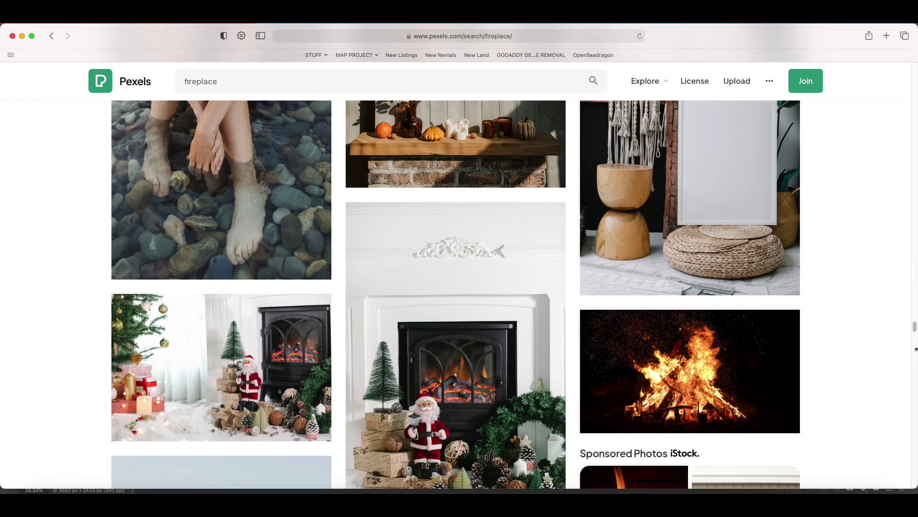
left_click_drag(914, 324, 902, 74)
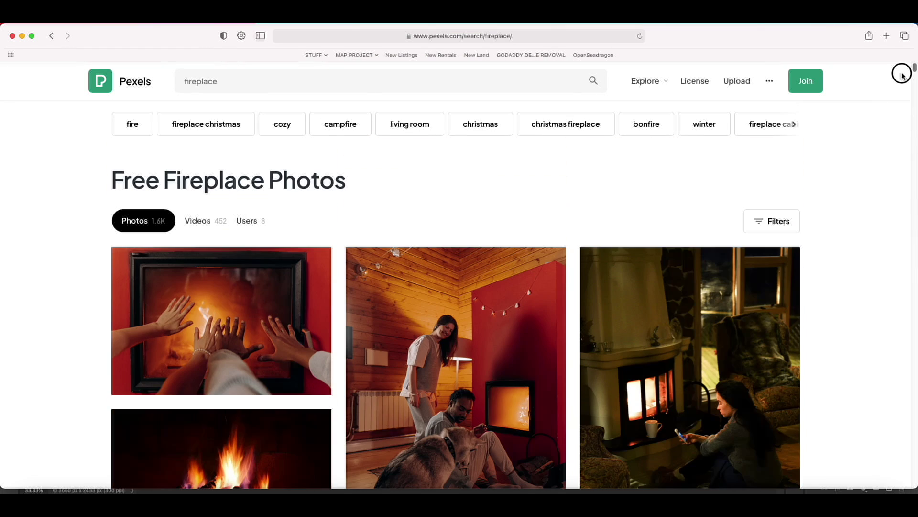
left_click(240, 85)
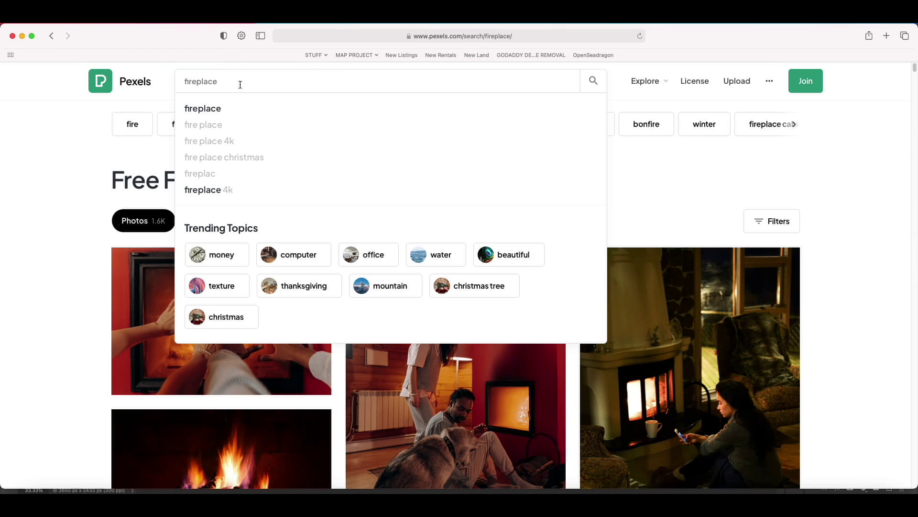
left_click(262, 100)
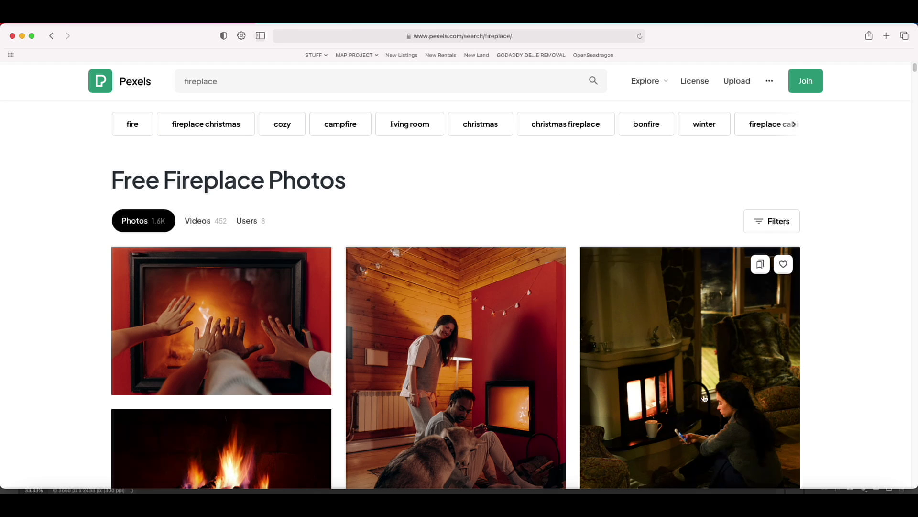
Scroll up and down the fireplace photo grid to choose a suitable fire image
scroll(649, 397, "down", 5)
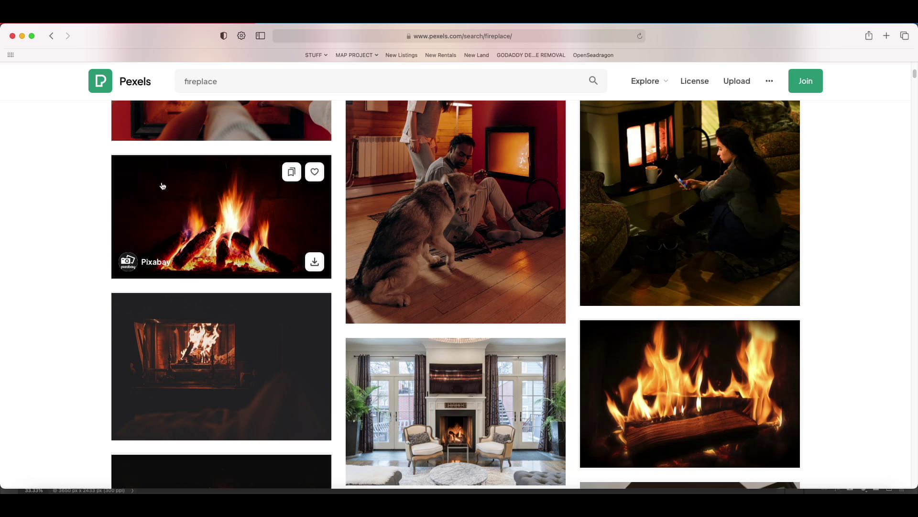
scroll(347, 229, "up", 3)
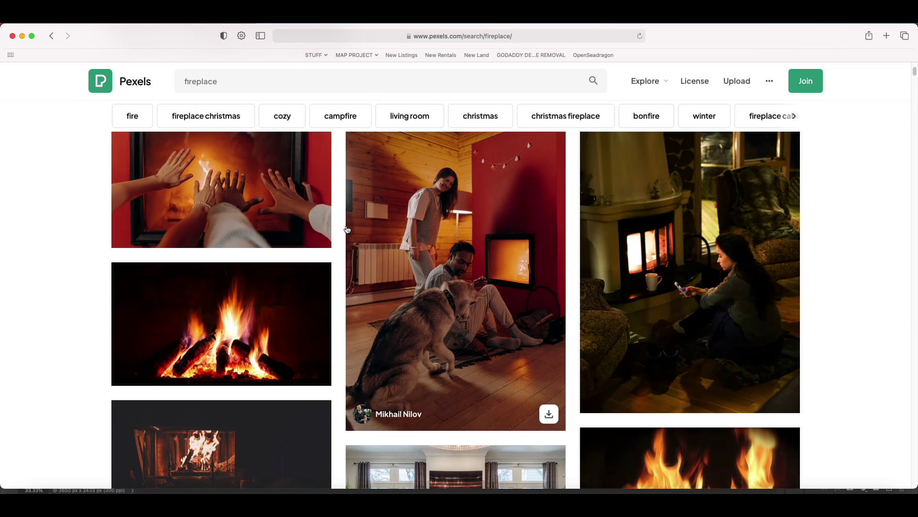
scroll(347, 229, "down", 15)
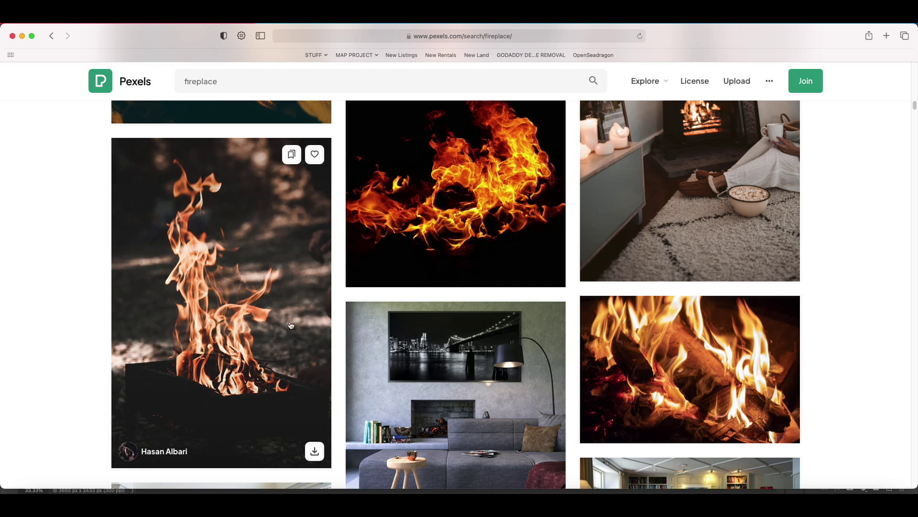
scroll(356, 341, "down", 3)
scroll(356, 342, "down", 5)
scroll(338, 349, "up", 8)
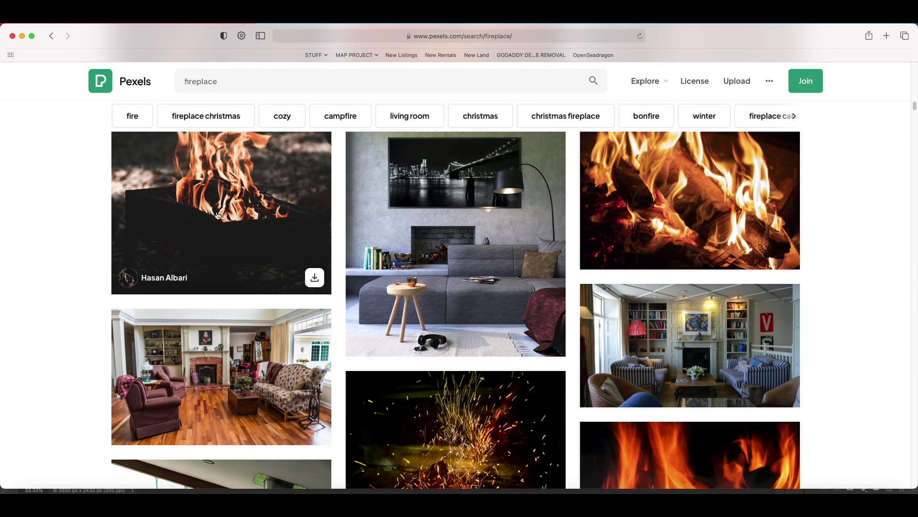
scroll(216, 205, "up", 2)
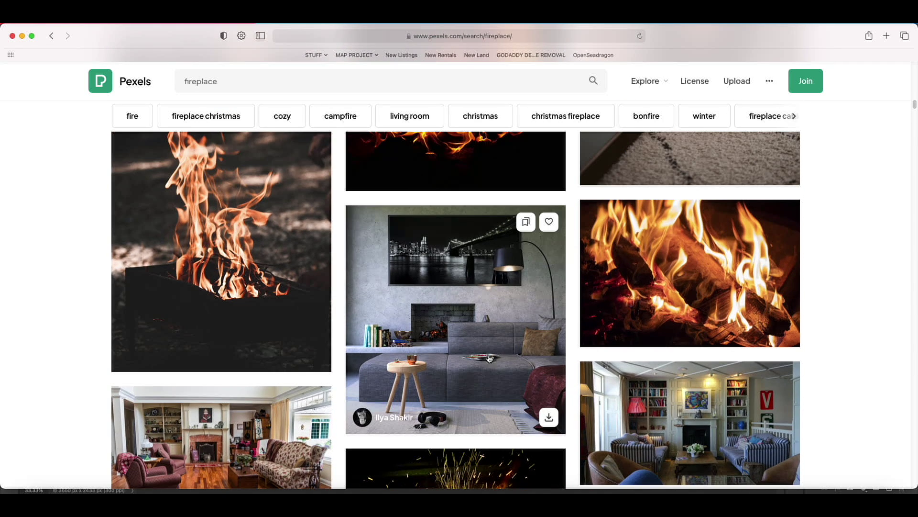
scroll(482, 329, "up", 1)
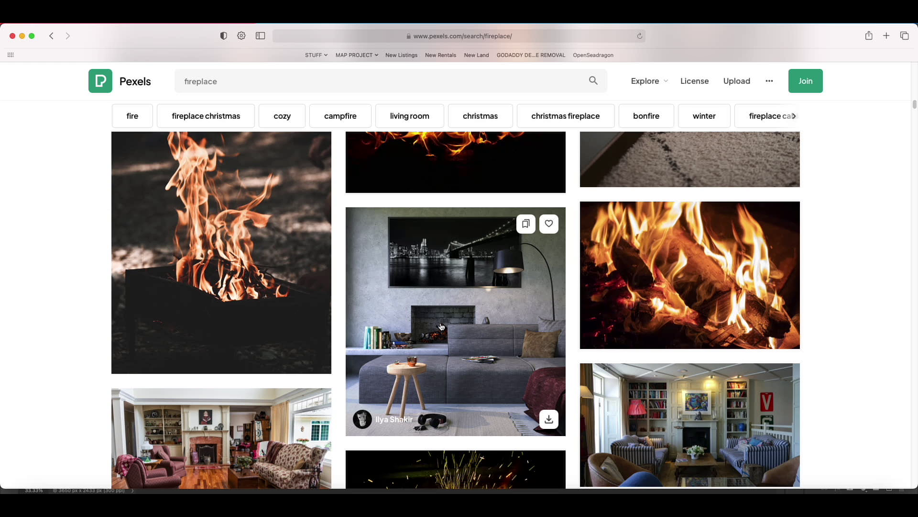
scroll(437, 341, "down", 10)
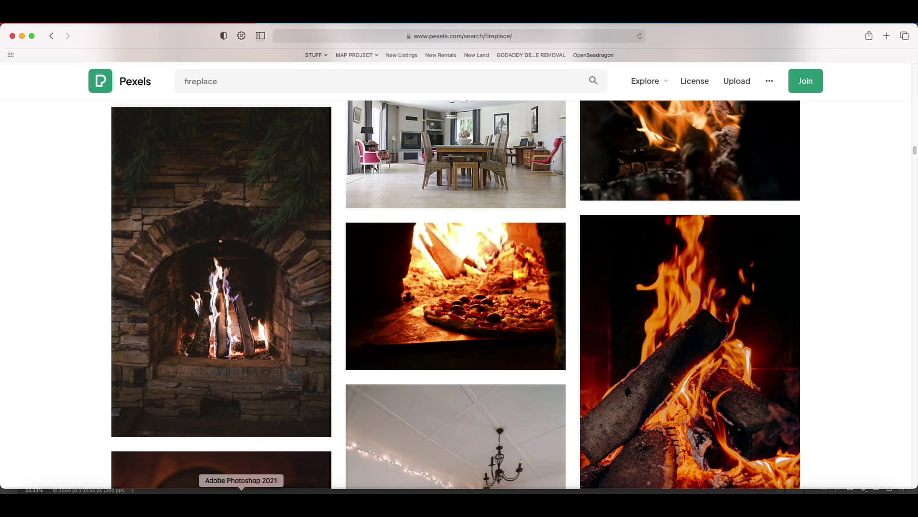
Place pexels-photo-266604 into the room image as a smart object layer
left_click(241, 492)
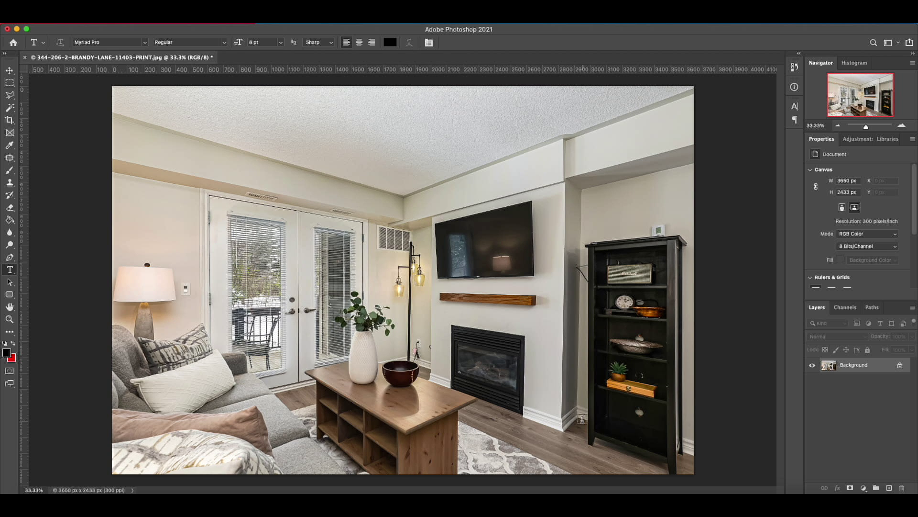
left_click_drag(581, 420, 518, 268)
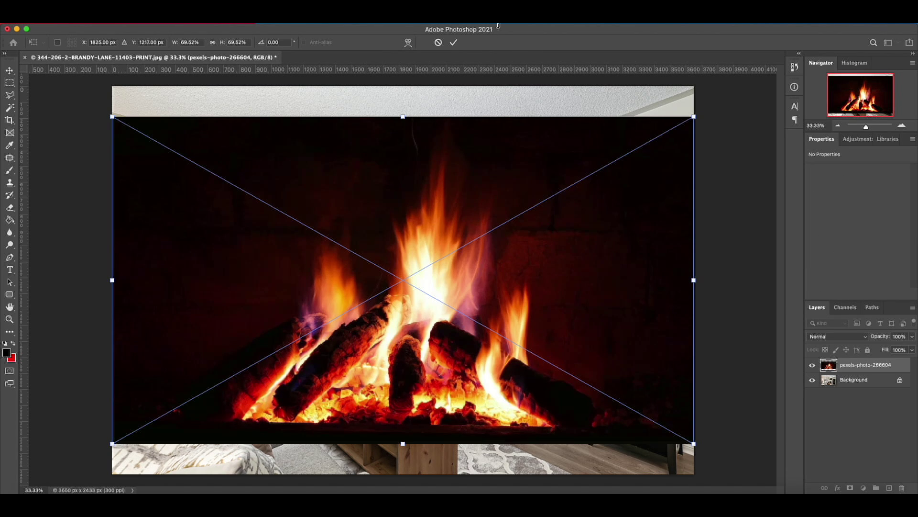
left_click(454, 43)
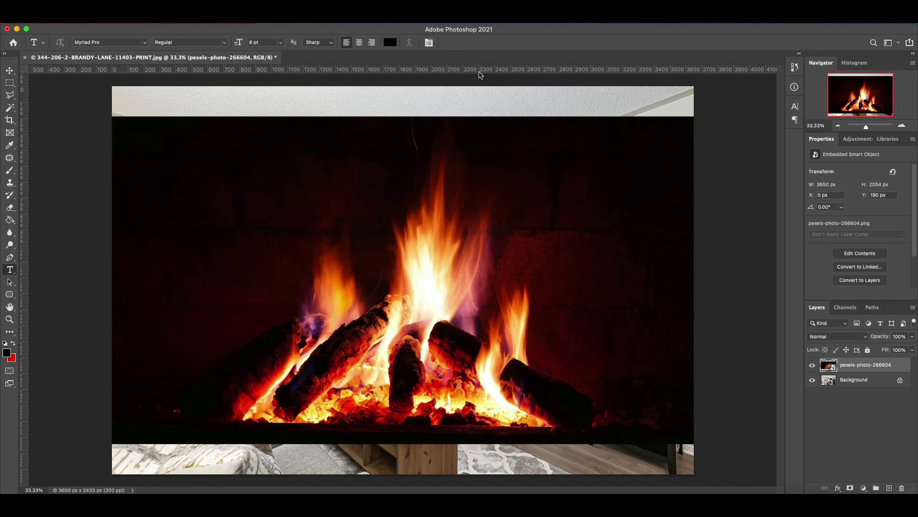
Scale the fire photo down to 9.98% and move it over the fireplace opening
key("super+t")
left_click_drag(694, 115, 454, 212)
key("super+z")
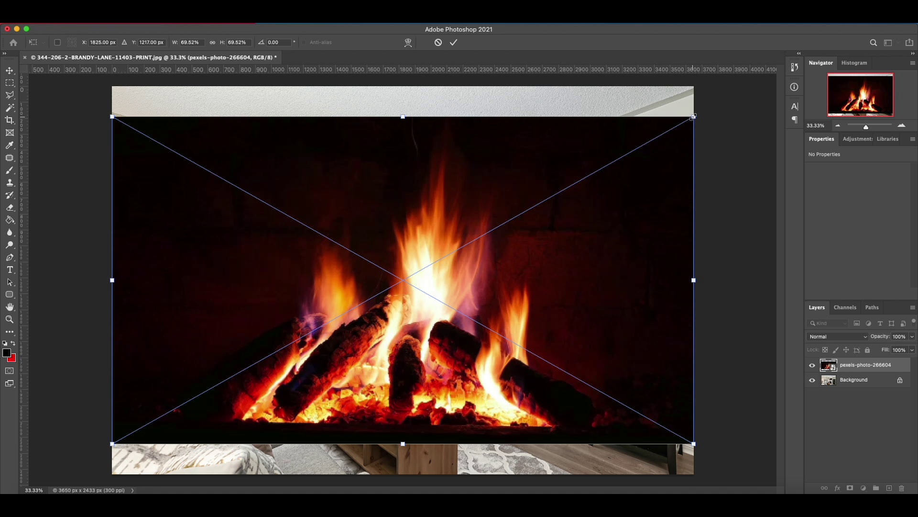
left_click_drag(695, 115, 203, 346)
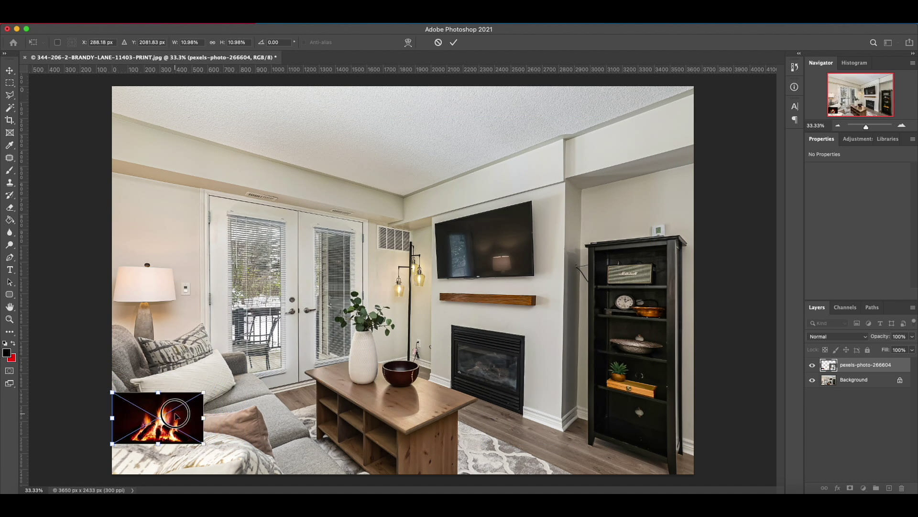
left_click_drag(174, 412, 534, 336)
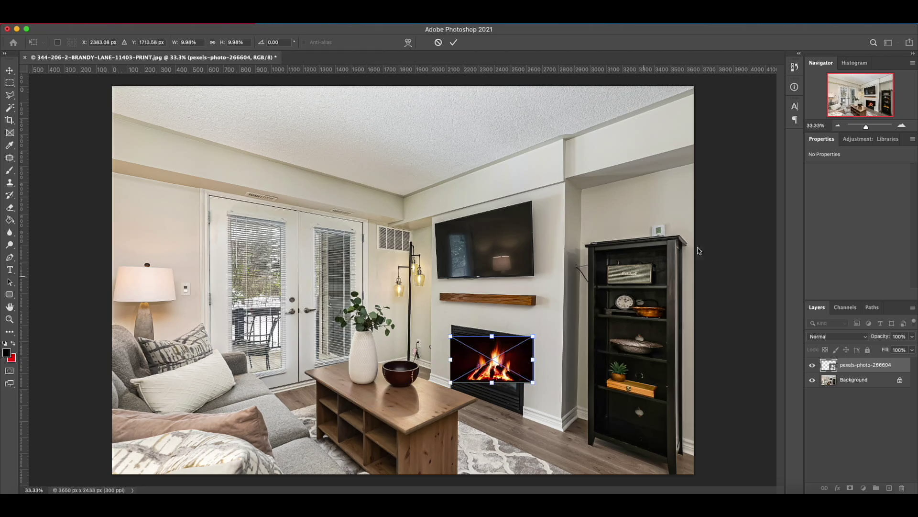
left_click(902, 125)
left_click(902, 125)
left_click(902, 125)
Shrink the fire to 8.51% and nudge it just inside the fireplace opening
left_click_drag(869, 95, 873, 113)
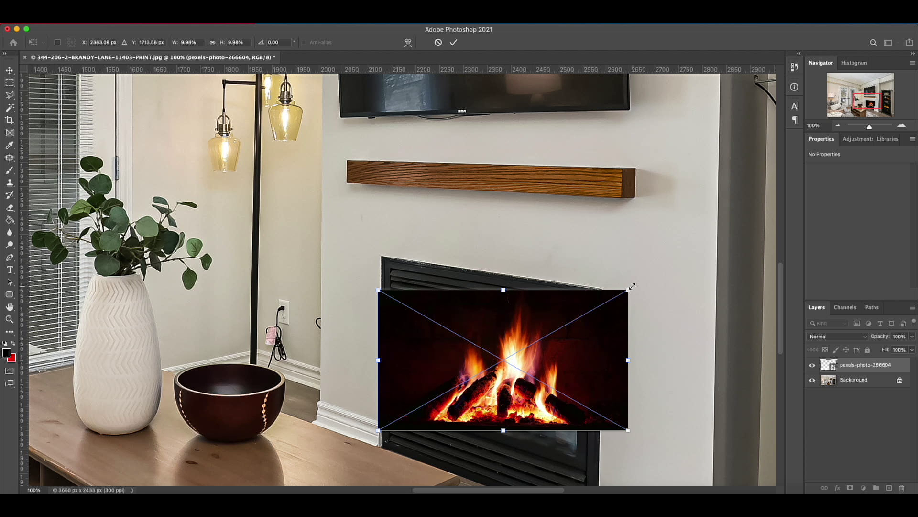
left_click_drag(629, 288, 604, 313)
left_click_drag(438, 356, 443, 328)
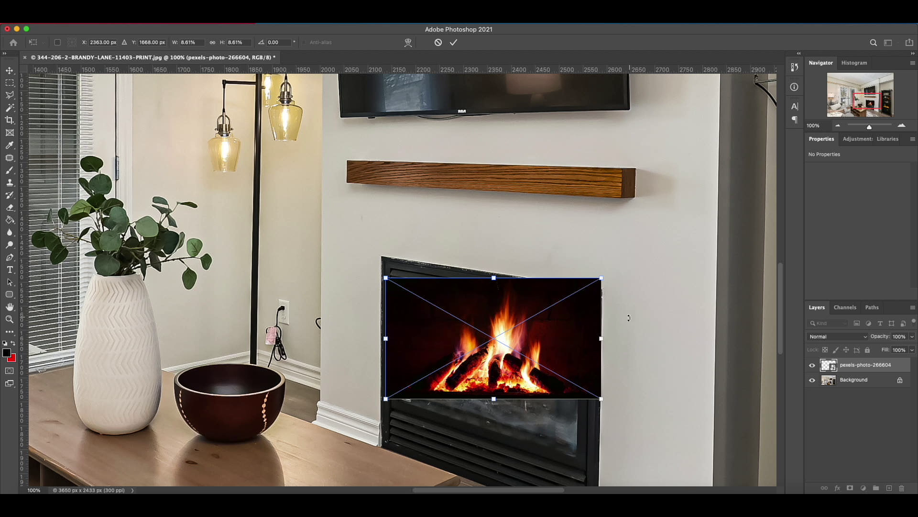
left_click_drag(604, 278, 600, 280)
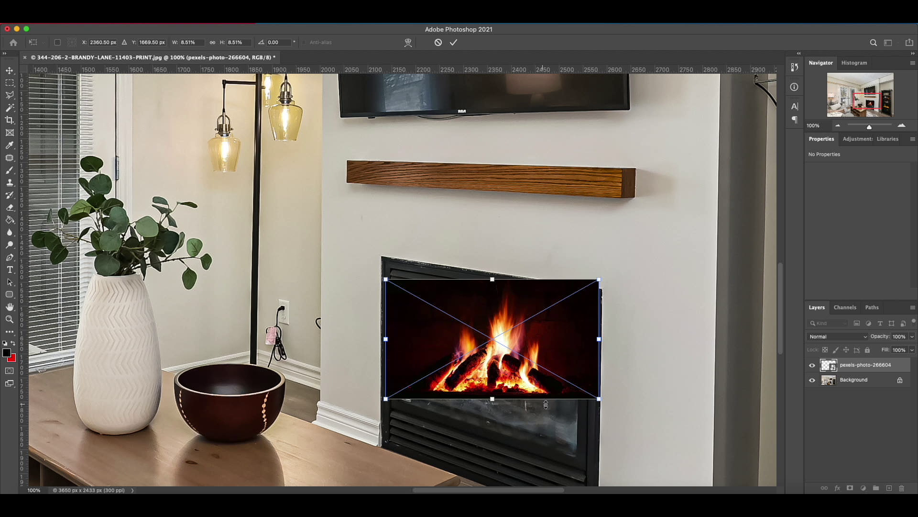
left_click_drag(495, 341, 496, 359)
right_click(584, 344)
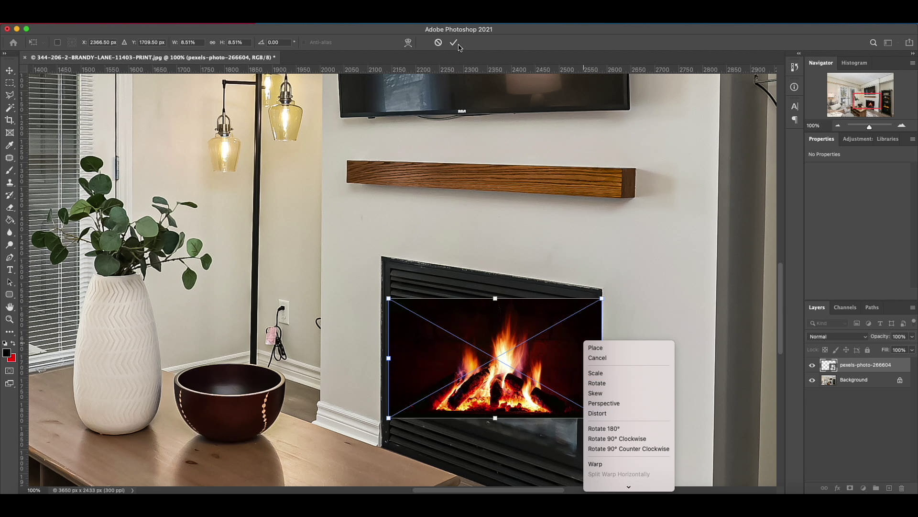
Use Perspective transform to angle the fire's right edge to match the fireplace
left_click(605, 406)
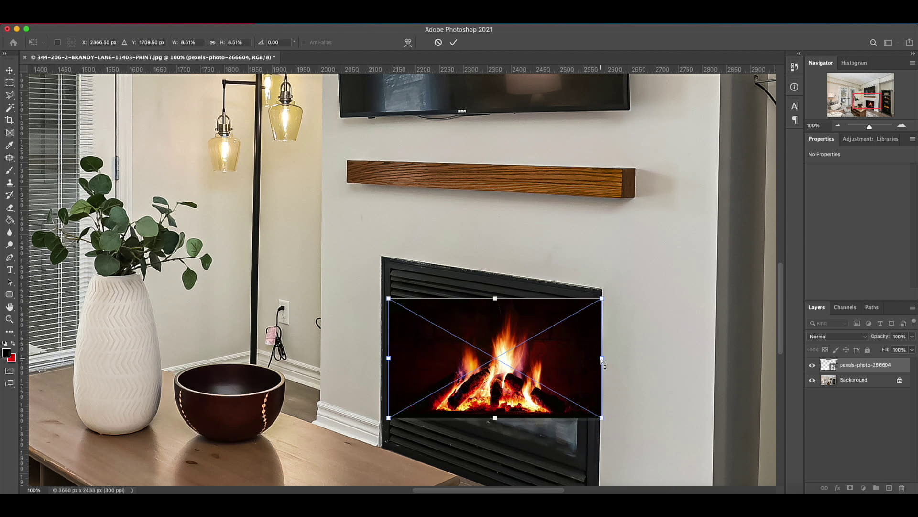
left_click_drag(602, 360, 584, 402)
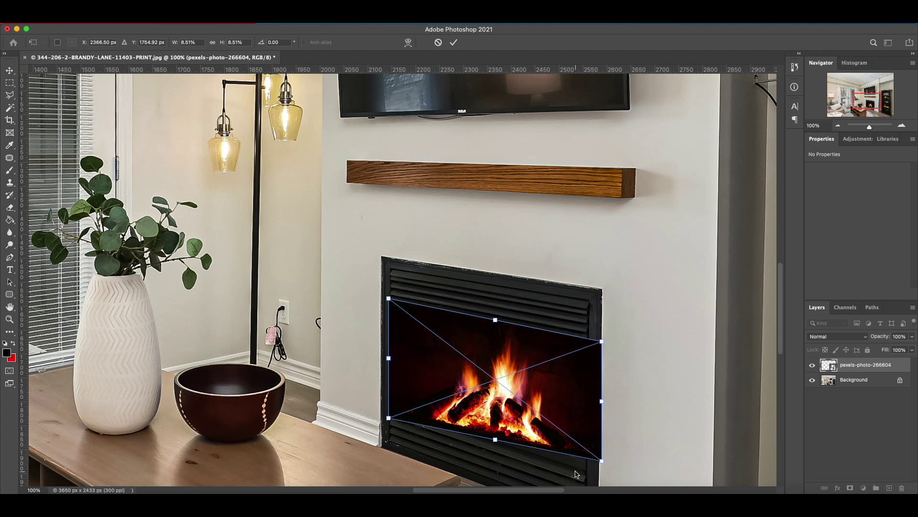
left_click_drag(603, 407, 598, 406)
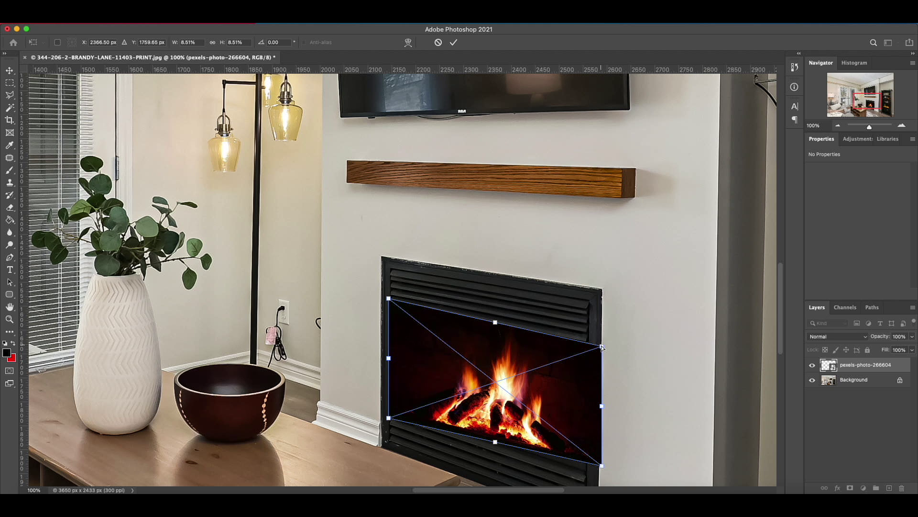
left_click_drag(602, 348, 601, 335)
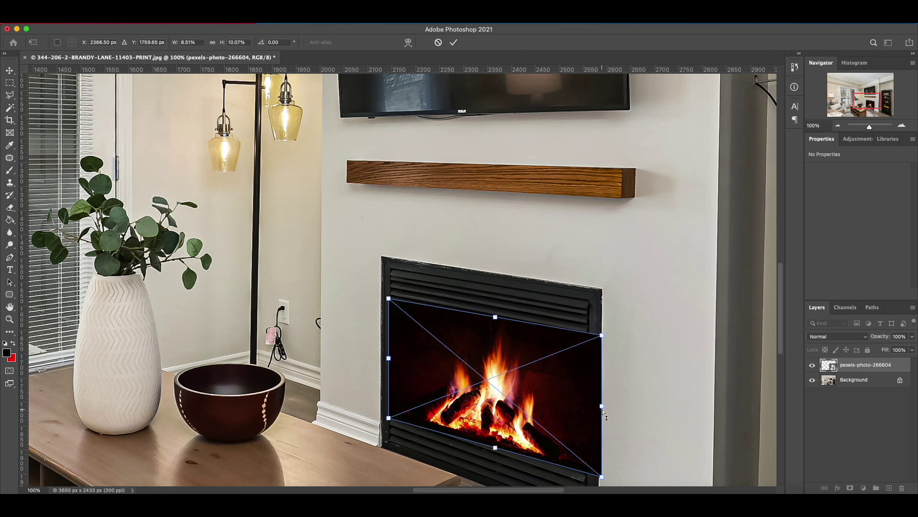
left_click_drag(603, 412, 600, 403)
left_click_drag(602, 335, 602, 334)
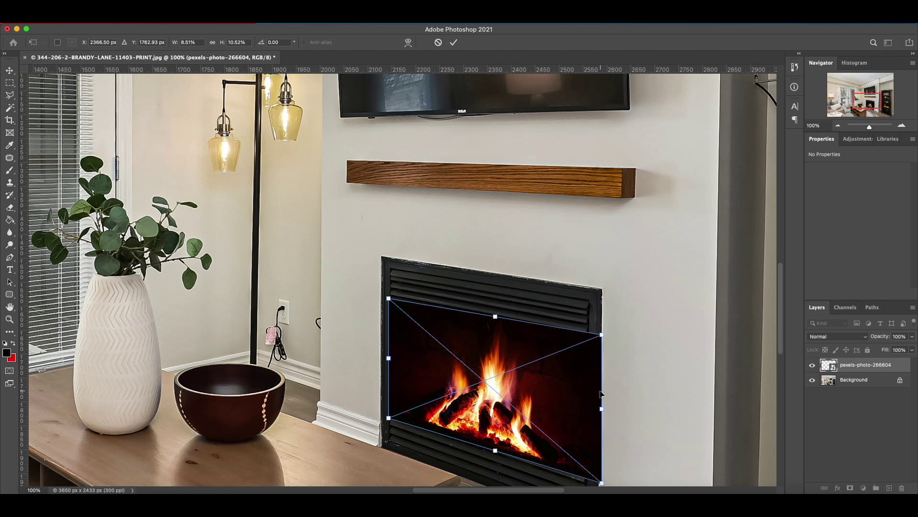
left_click_drag(603, 411, 602, 411)
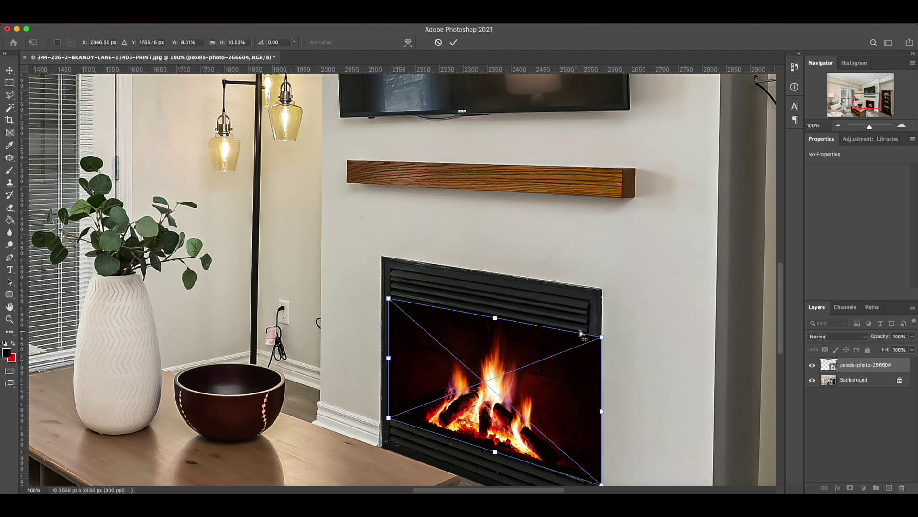
Resize the fire to 8.00%, settle it into the firebox, and commit the transform
right_click(559, 341)
left_click(596, 332)
left_click_drag(603, 336, 595, 335)
left_click_drag(526, 362, 529, 338)
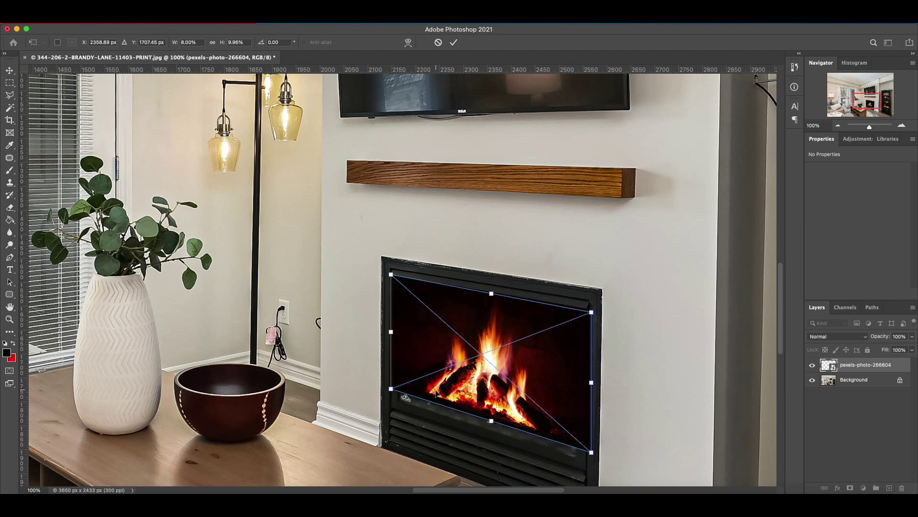
left_click_drag(454, 402, 478, 376)
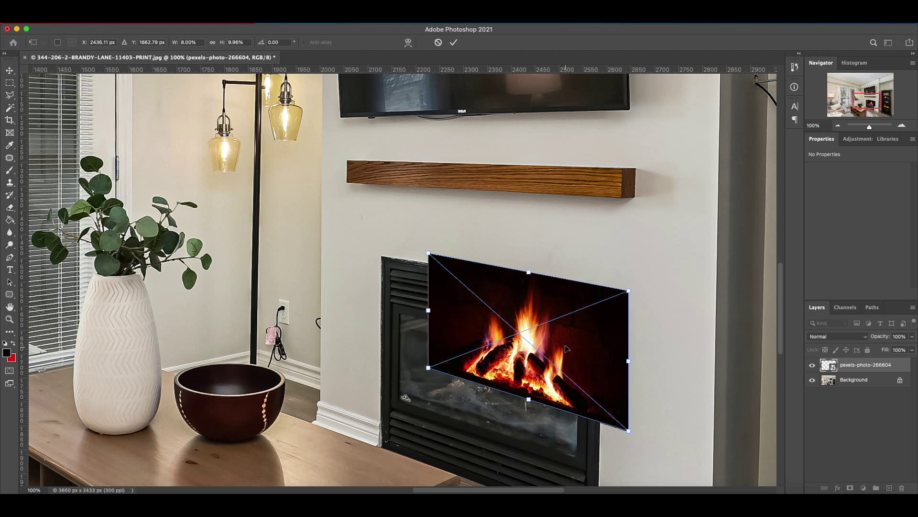
left_click_drag(566, 348, 533, 381)
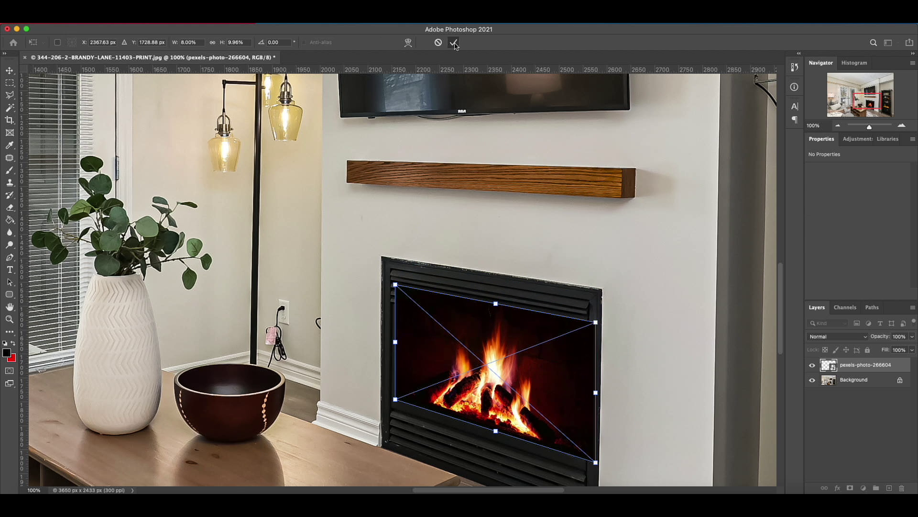
left_click(454, 43)
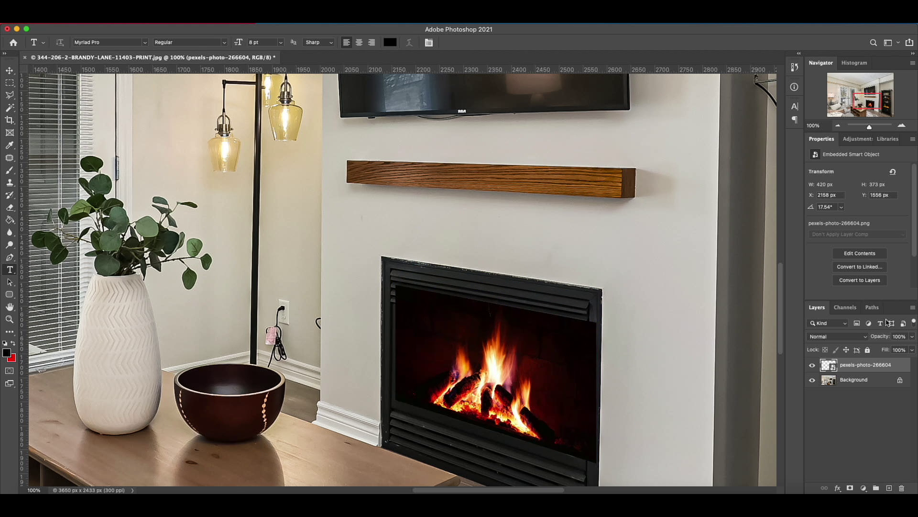
Set the fire layer to Screen blend mode and compare it hidden versus shown
left_click(836, 337)
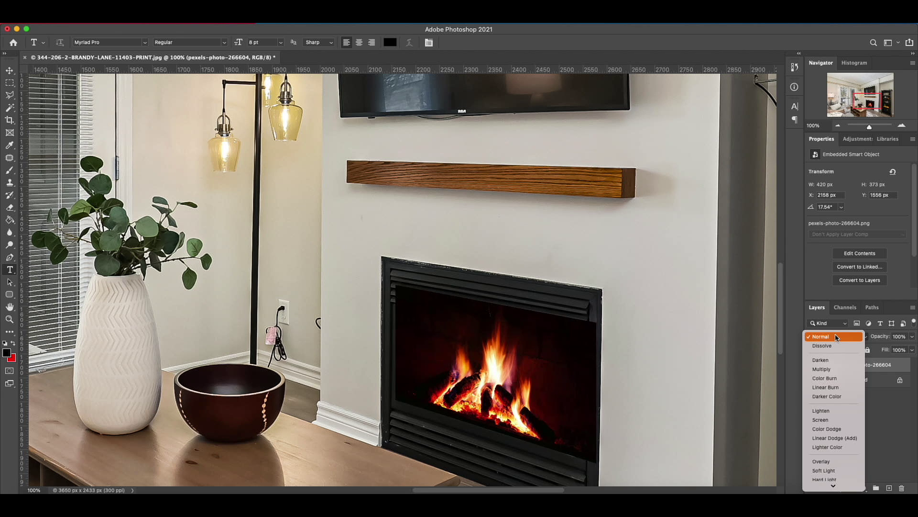
left_click(821, 420)
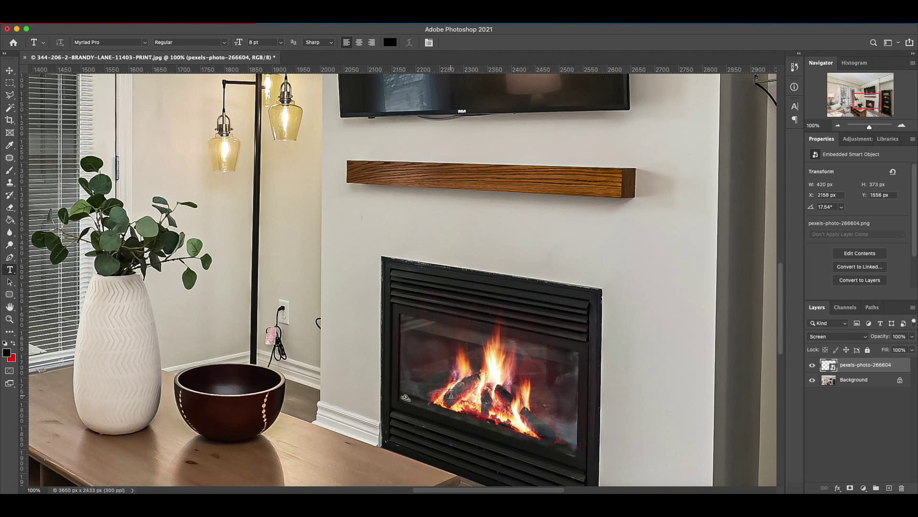
left_click(812, 366)
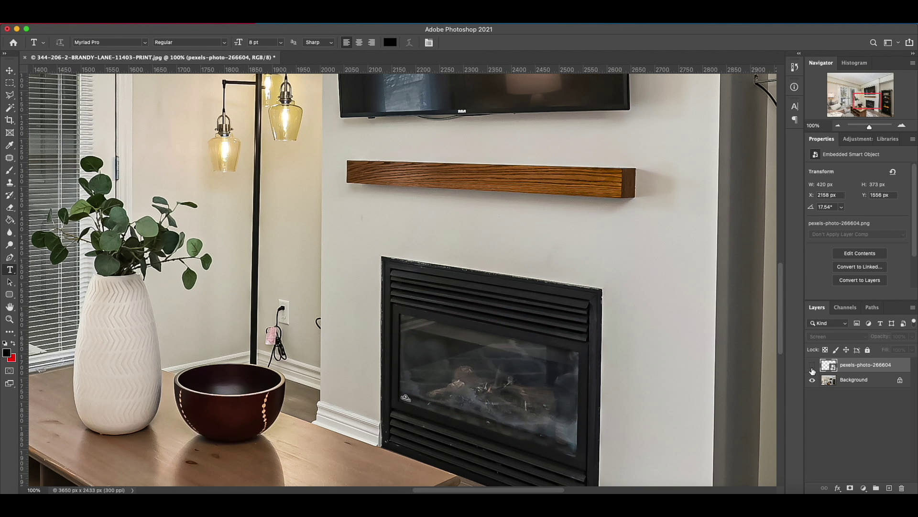
left_click(812, 366)
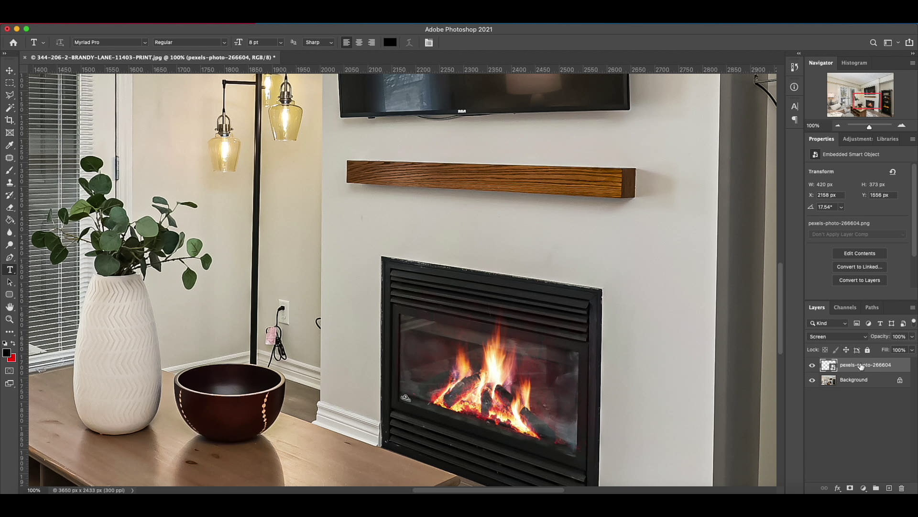
left_click(813, 367)
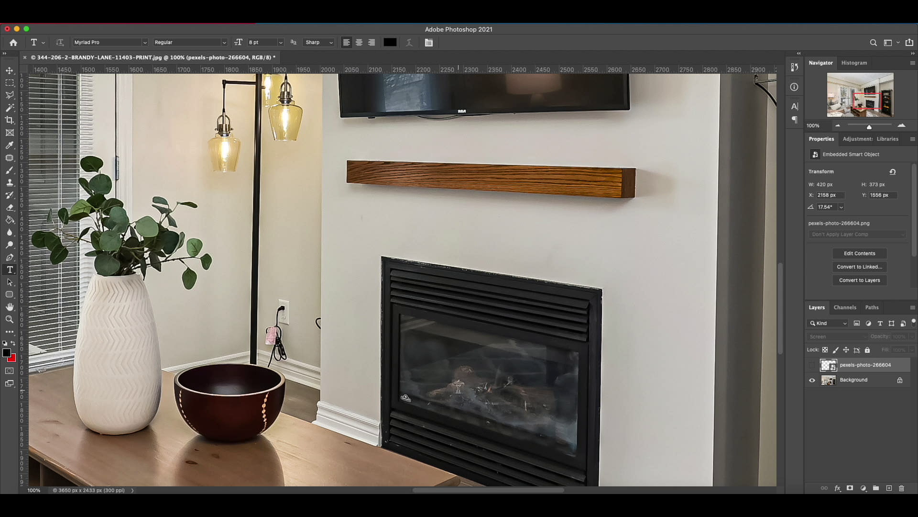
left_click(812, 365)
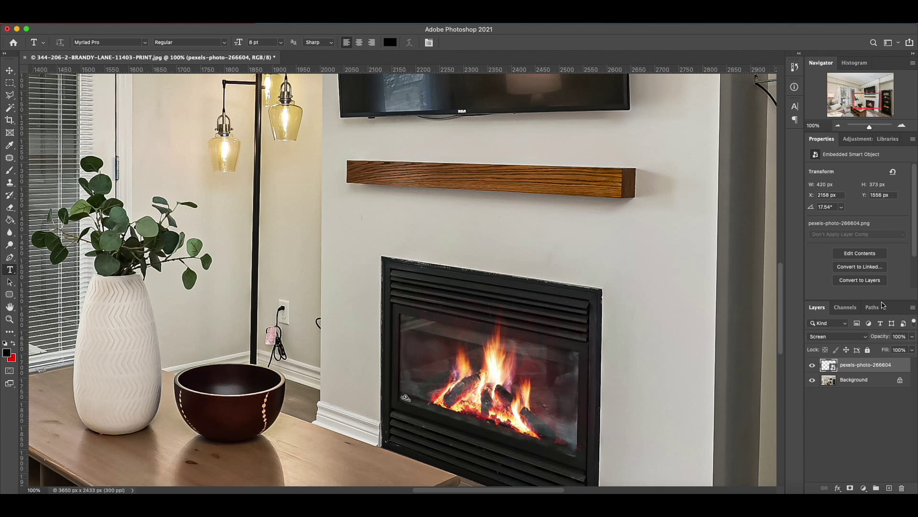
double_click(906, 371)
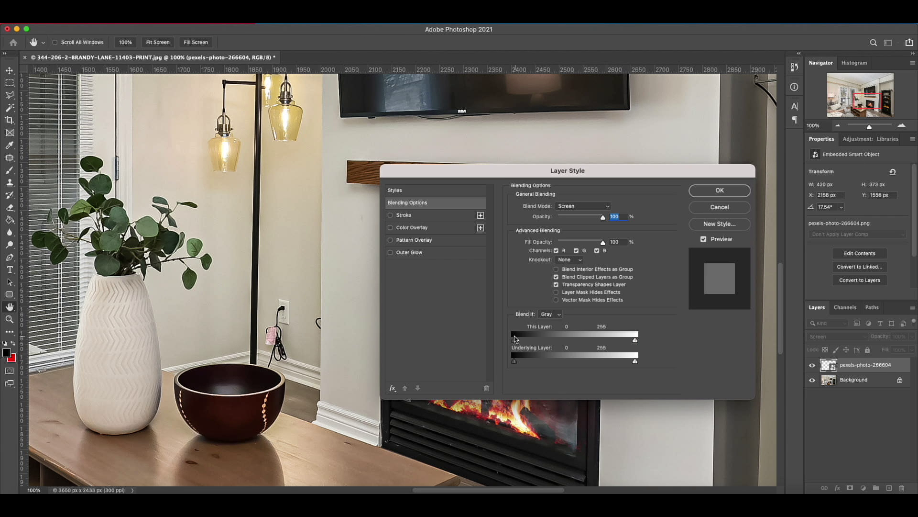
Split the This Layer black Blend If slider to 9/35 so the darkest fire tones fade out
left_click_drag(515, 341, 519, 342)
left_click_drag(579, 170, 524, 65)
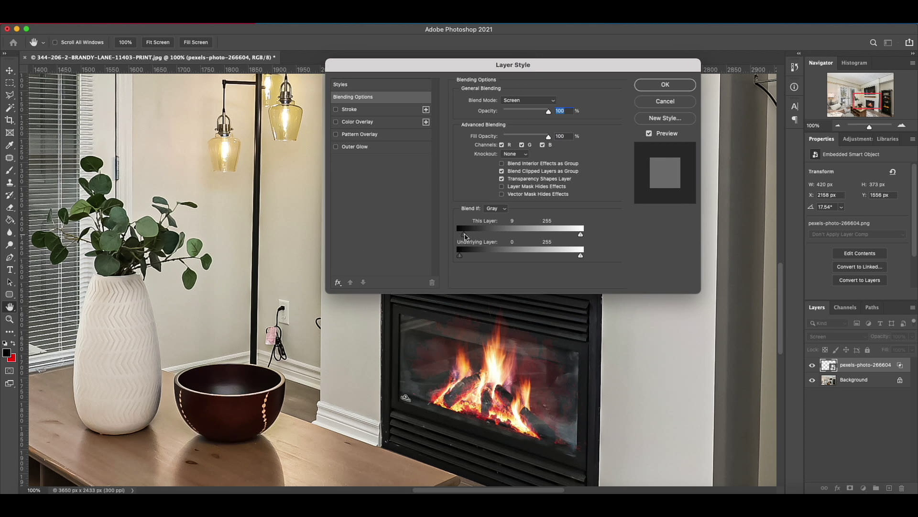
left_click_drag(464, 236, 468, 237)
left_click_drag(467, 237, 477, 239)
Apply the blending settings and lower the fire layer's fill to 95%
left_click(665, 85)
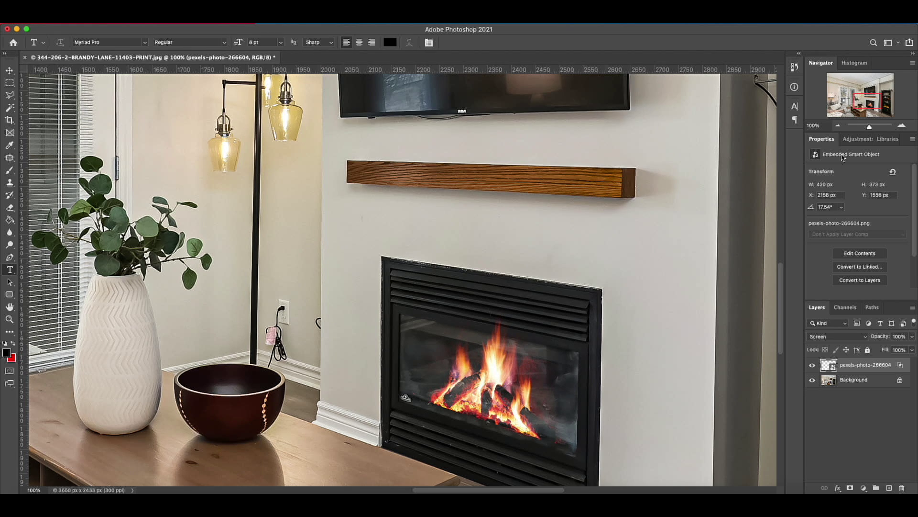
left_click(837, 126)
left_click(837, 126)
left_click(837, 126)
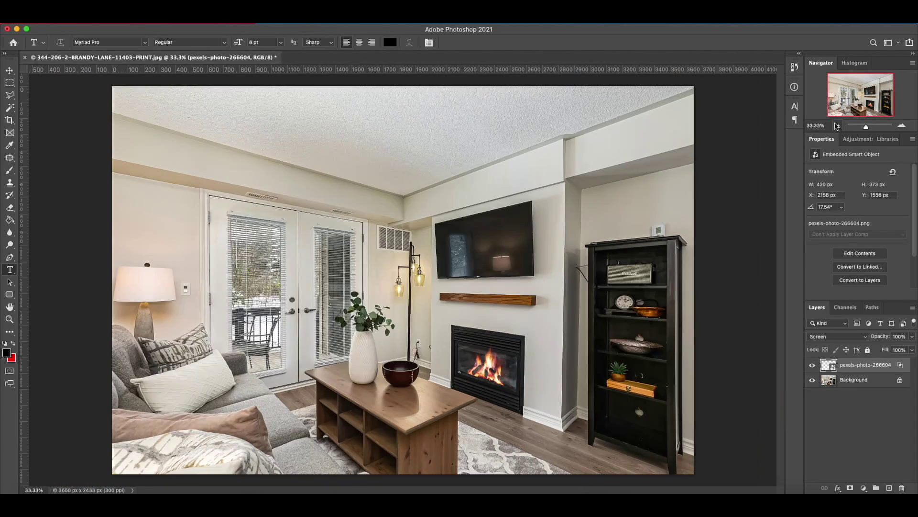
left_click(913, 350)
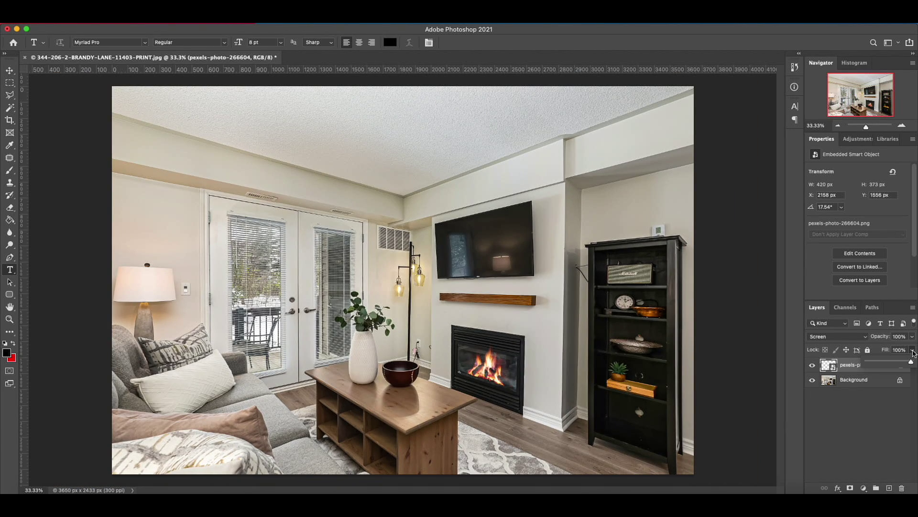
left_click_drag(911, 362, 898, 379)
left_click(832, 441)
Zoom in on the fireplace and add a layer mask to the fire layer
key("super+plus")
key("super+plus")
key("super+plus")
key("super+plus")
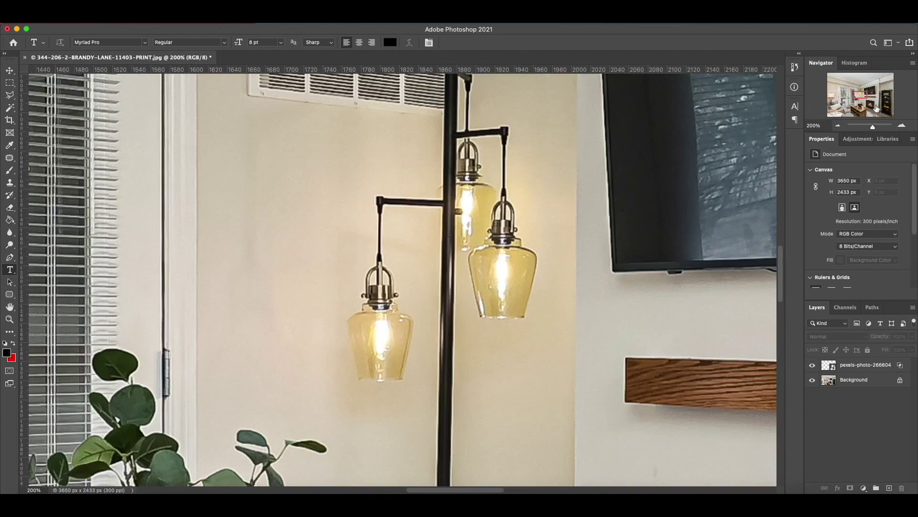
left_click_drag(867, 94, 877, 100)
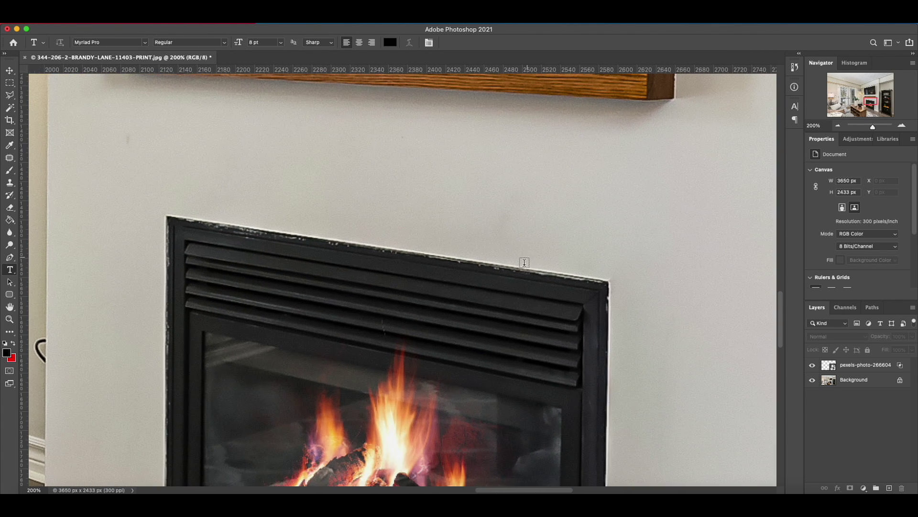
left_click(869, 367)
left_click(850, 487)
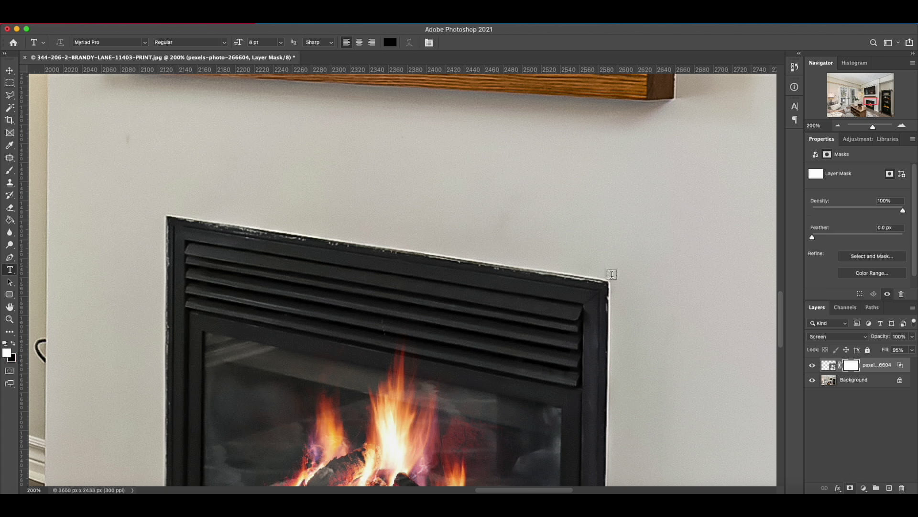
Mask the fire off the louvred grille using a Polygonal Lasso selection
left_click(10, 95)
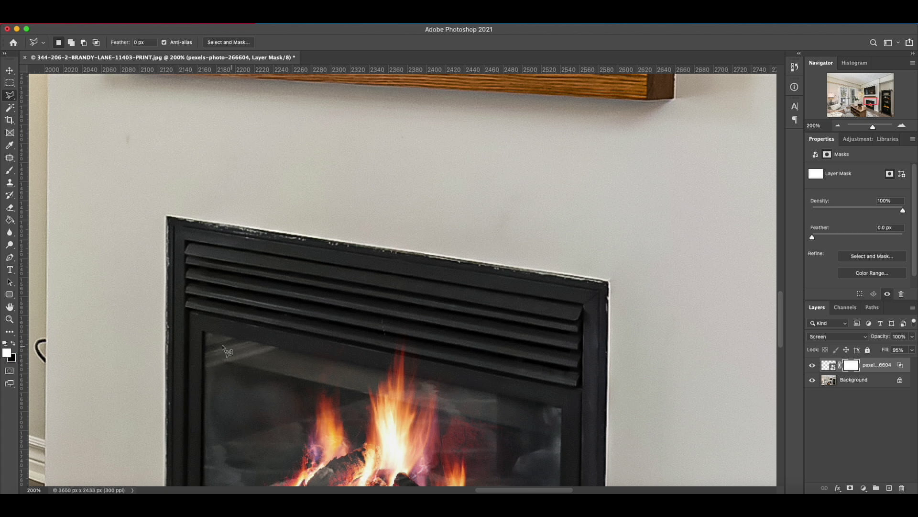
left_click(210, 333)
left_click(565, 405)
left_click(573, 337)
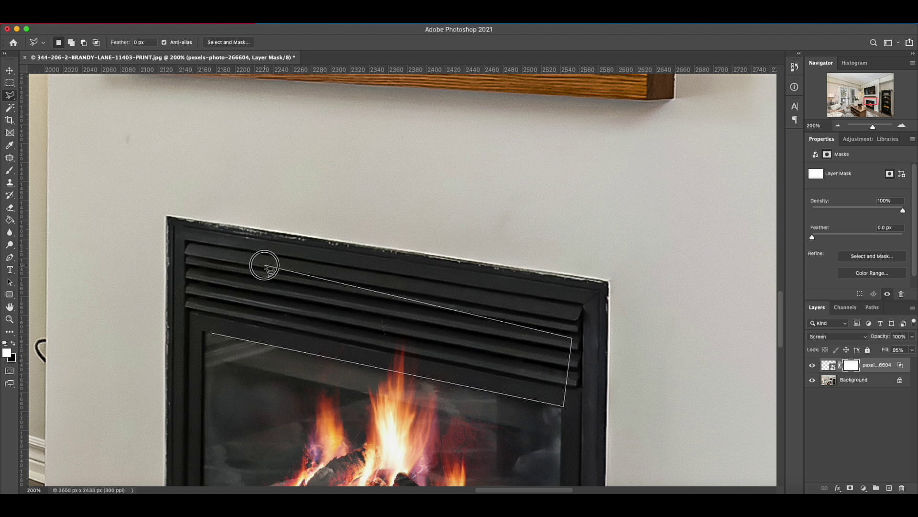
left_click(264, 265)
double_click(219, 313)
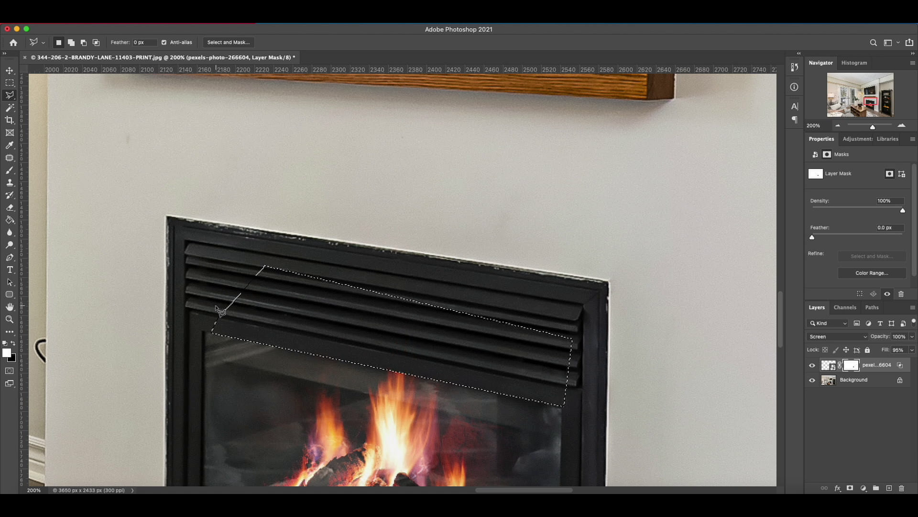
key("Delete")
key("super+d")
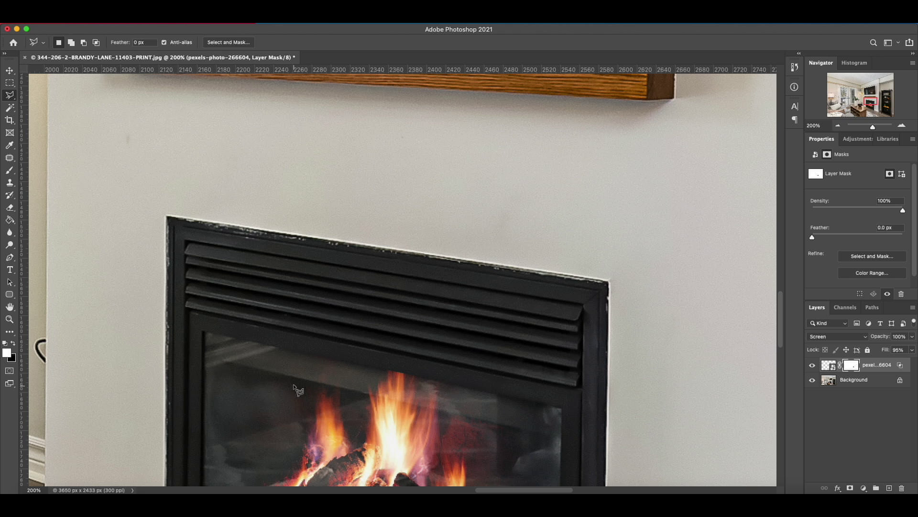
Outline the top strip of the fireplace glass with the Polygonal Lasso and zoom out
left_click(224, 360)
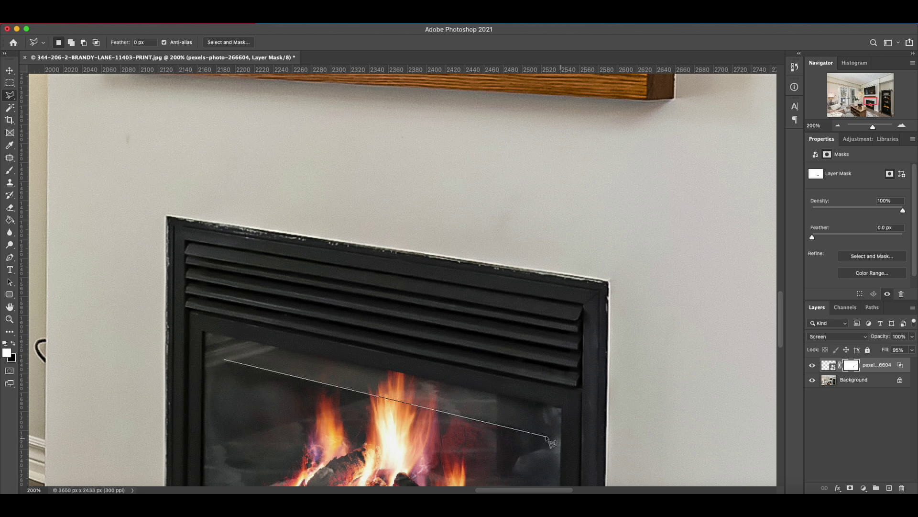
left_click(552, 434)
left_click(567, 376)
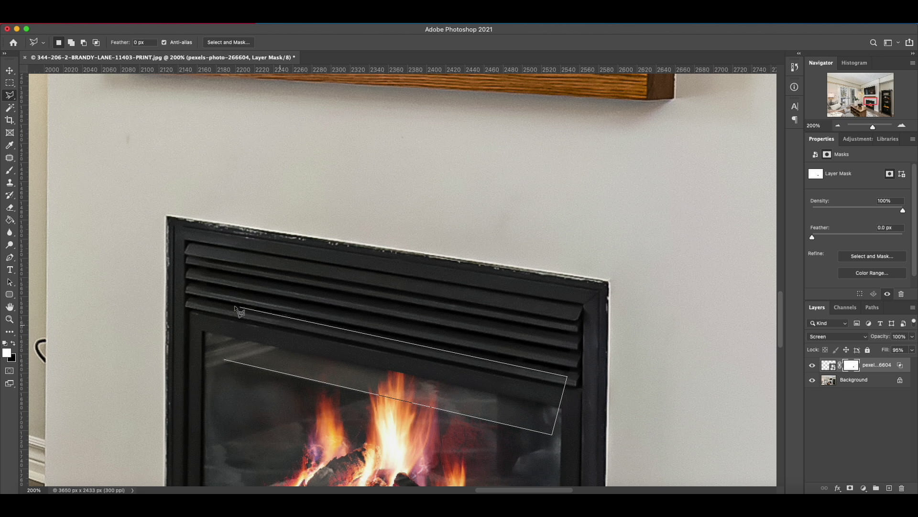
left_click(224, 360)
key("m")
left_click(837, 125)
left_click(838, 125)
left_click(837, 125)
left_click(837, 126)
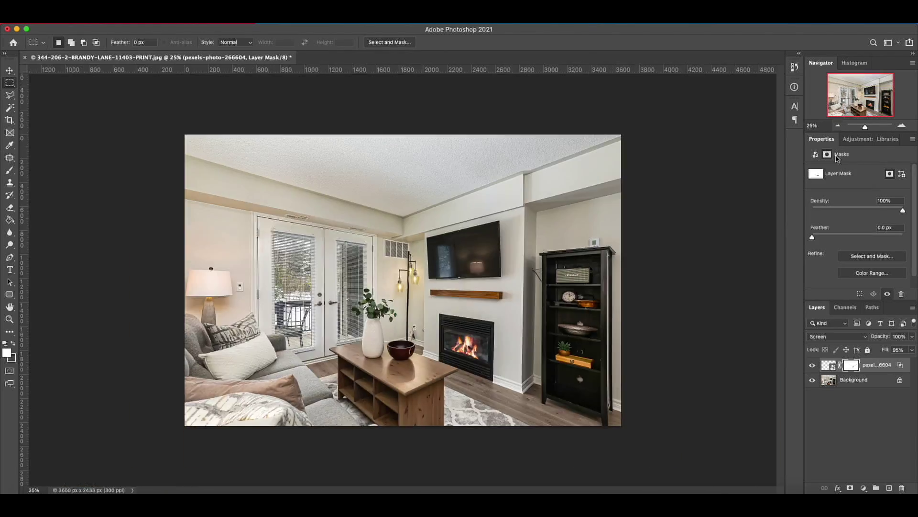
Zoom and pan across the fireplace, shelf, doors and lamp, then view the whole room
scroll(398, 234, "up", 3)
scroll(398, 234, "down", 1)
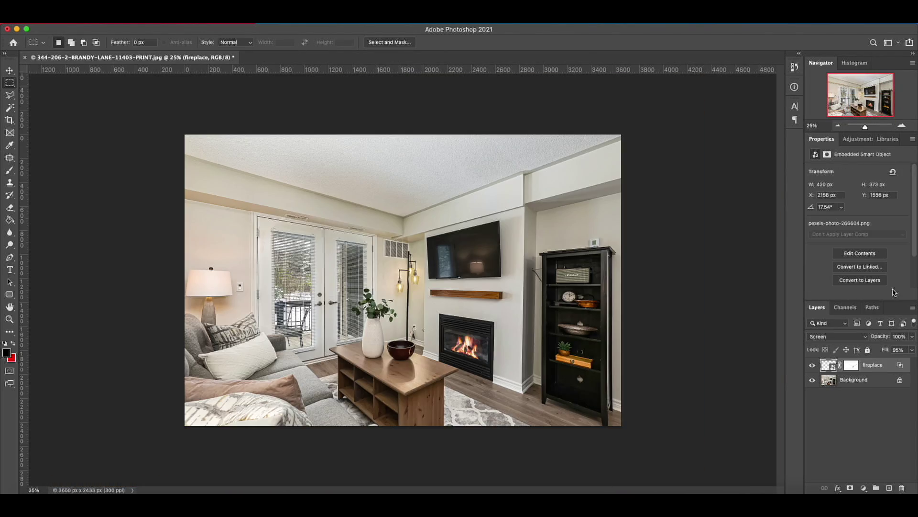
left_click(902, 126)
left_click(901, 128)
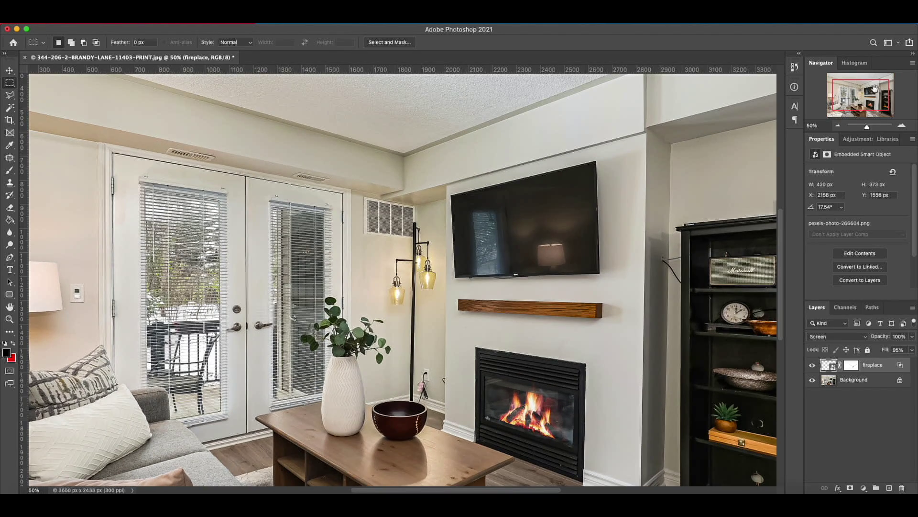
left_click(860, 98)
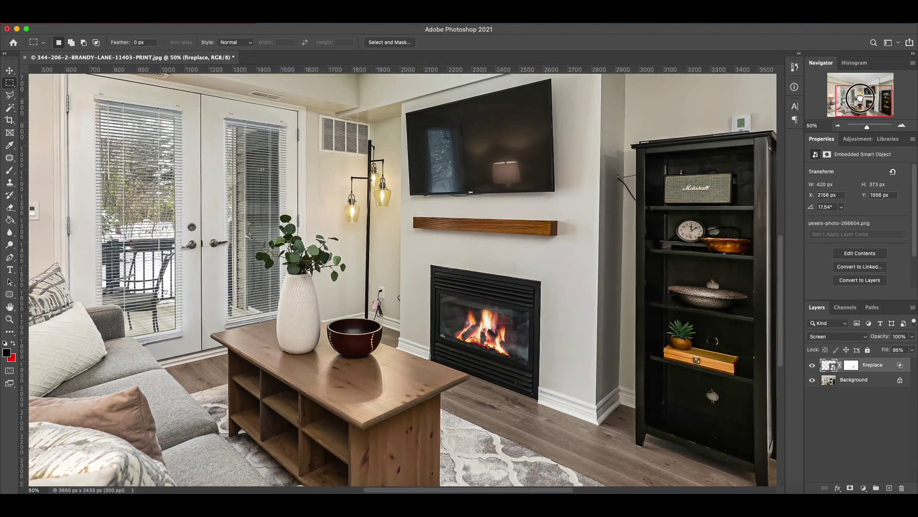
mouse_move(860, 98)
left_mouse_down()
mouse_move(846, 90)
mouse_move(846, 99)
left_mouse_up()
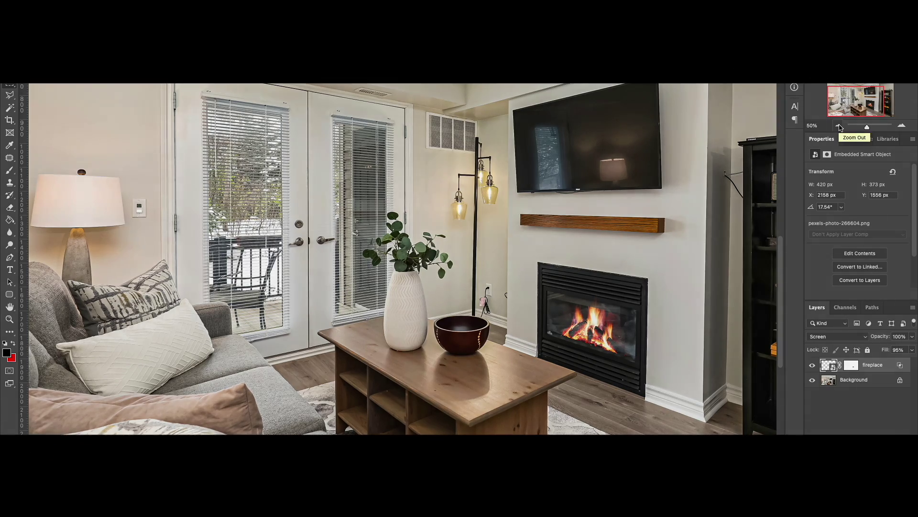
left_click(840, 127)
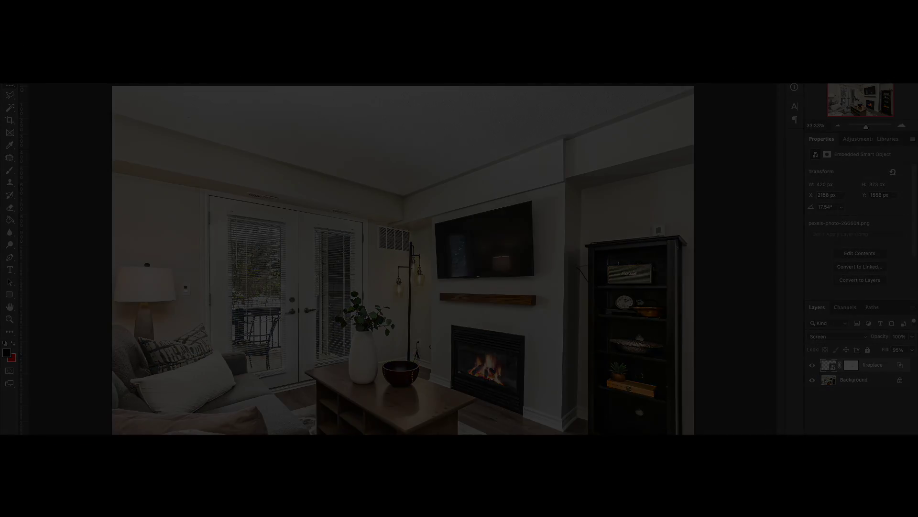